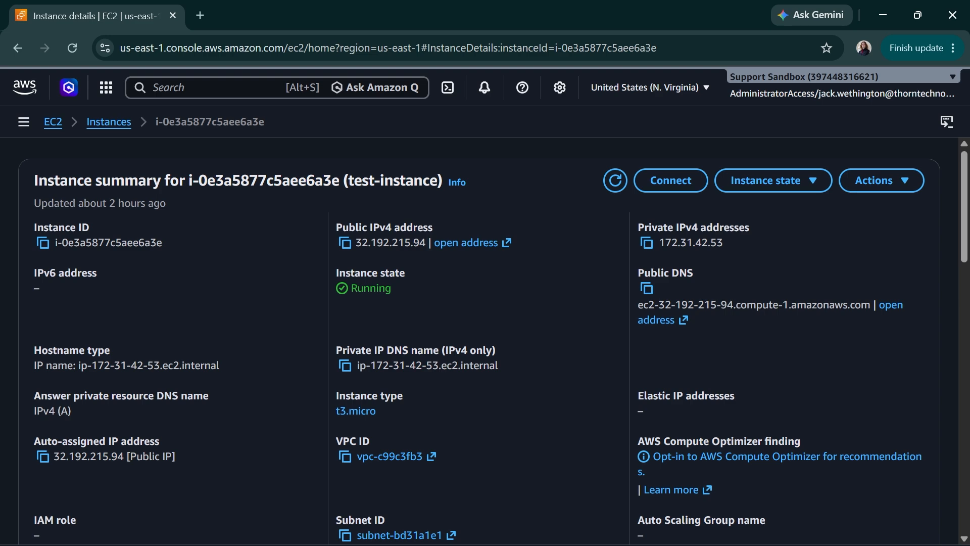
Stop the running EC2 instance test-instance
{"action": "left_click", "coordinate": [773, 182]}
{"action": "left_click", "coordinate": [756, 207]}
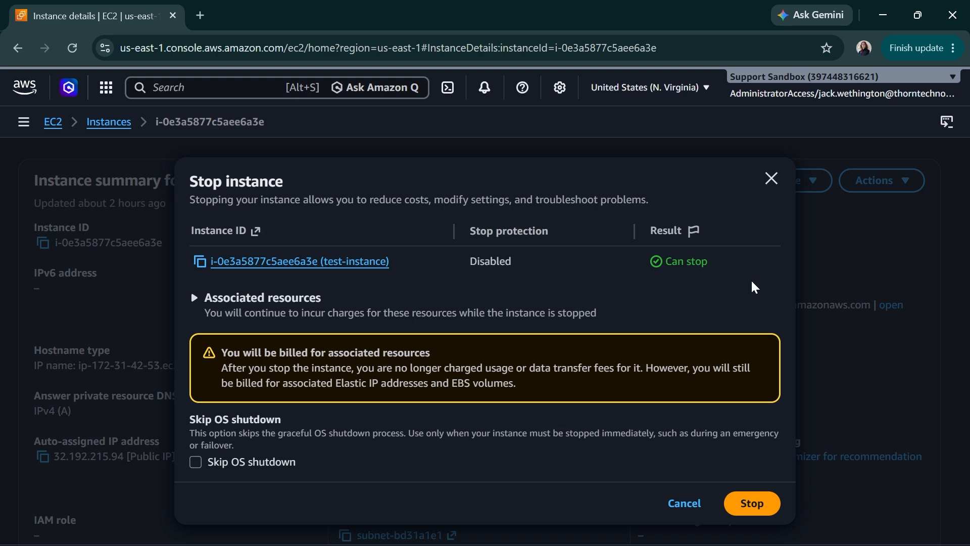
{"action": "left_click", "coordinate": [739, 503]}
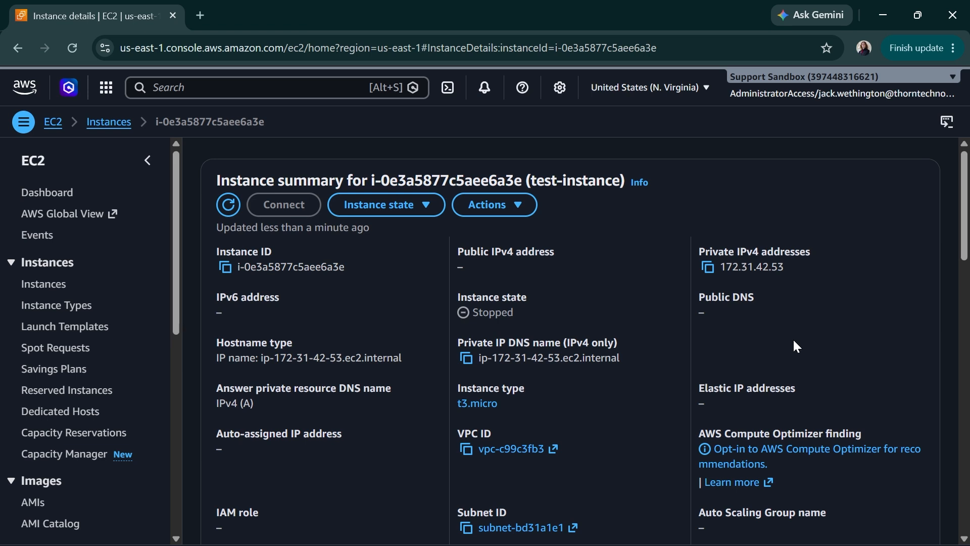
Open the stopped instance's user data for editing, showing the area for entering new user data as text
{"action": "left_click", "coordinate": [527, 214]}
{"action": "mouse_move", "coordinate": [525, 256]}
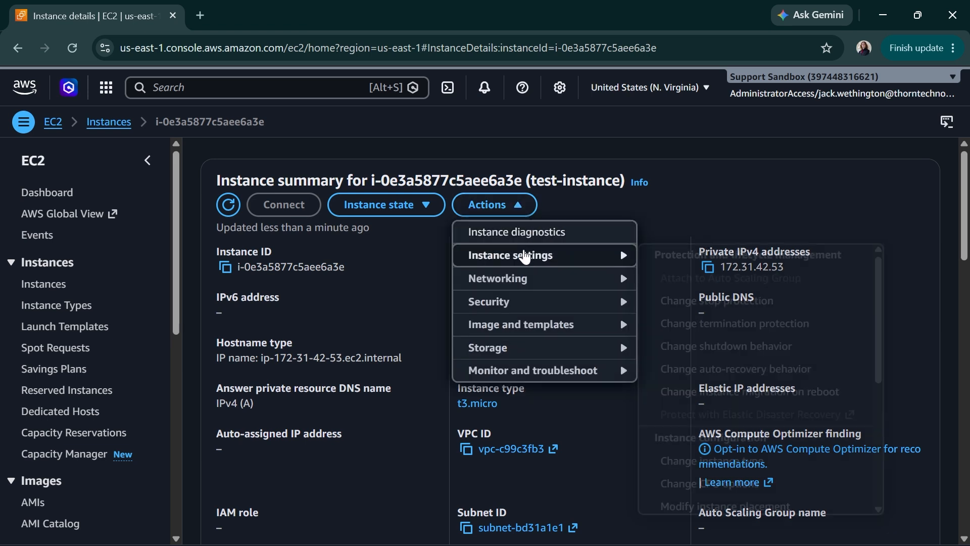
{"action": "scroll", "coordinate": [753, 444], "scroll_direction": "down", "scroll_amount": 5}
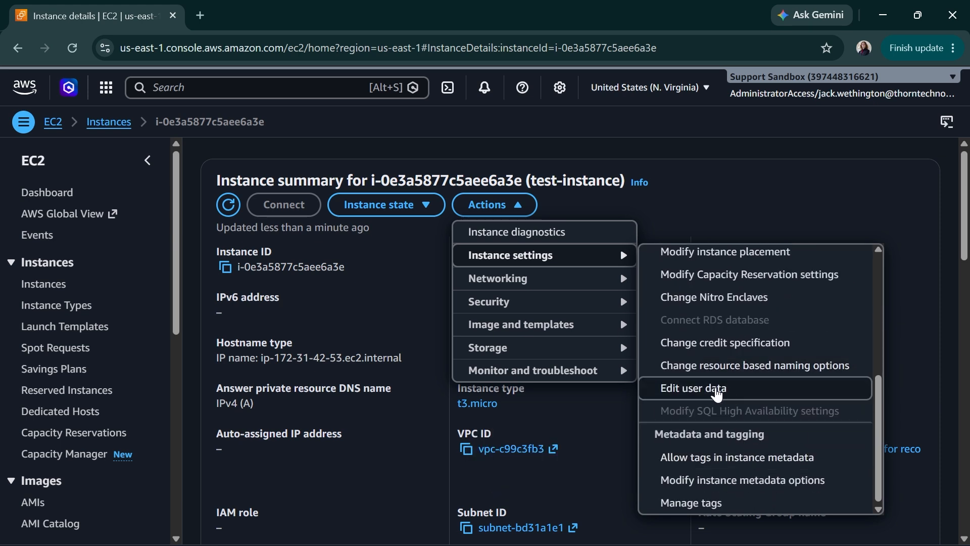
{"action": "left_click", "coordinate": [723, 394]}
{"action": "scroll", "coordinate": [516, 372], "scroll_direction": "down", "scroll_amount": 2}
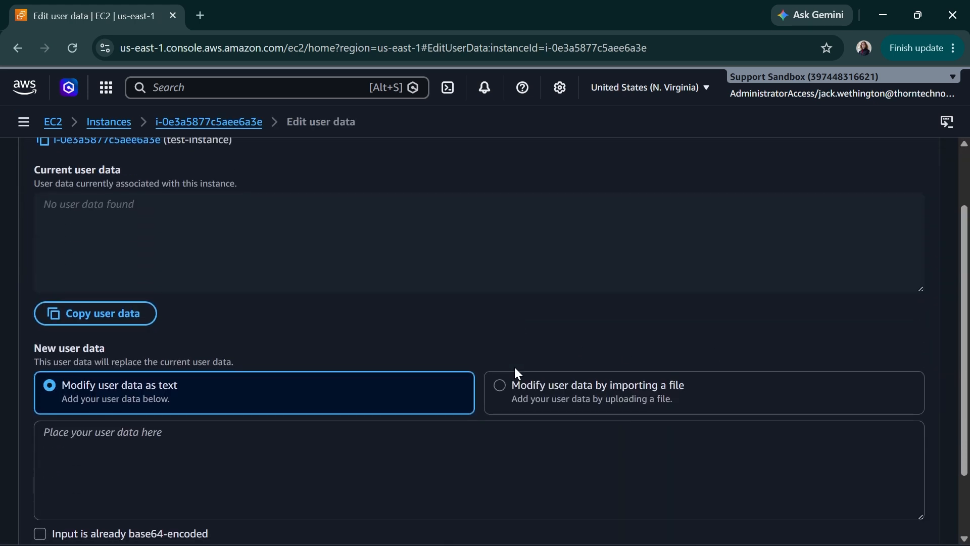
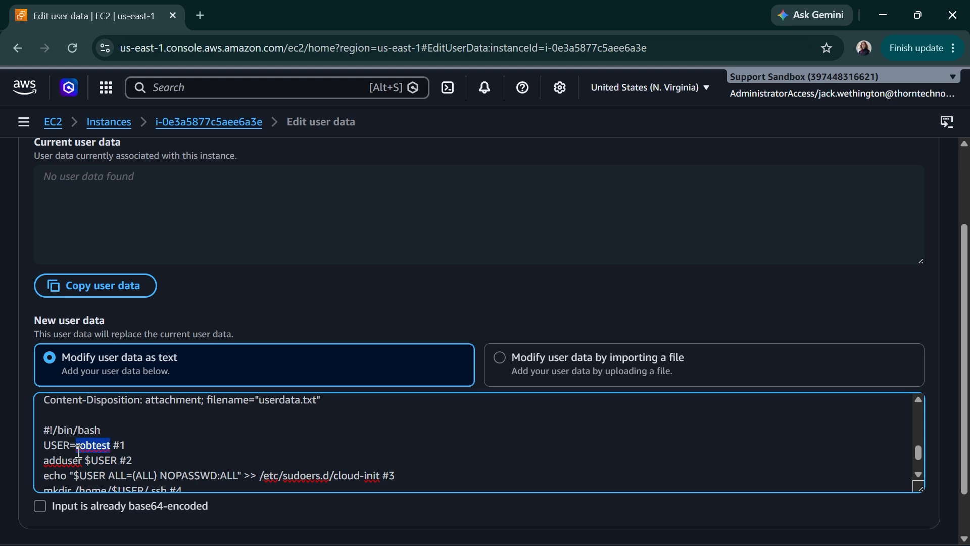
Replace the USER value in the new user data script with the new username and select the placeholder ssh-rsa key in the echo line
{"action": "type", "text": "jack"}
{"action": "scroll", "coordinate": [79, 451], "scroll_direction": "down", "scroll_amount": 1}
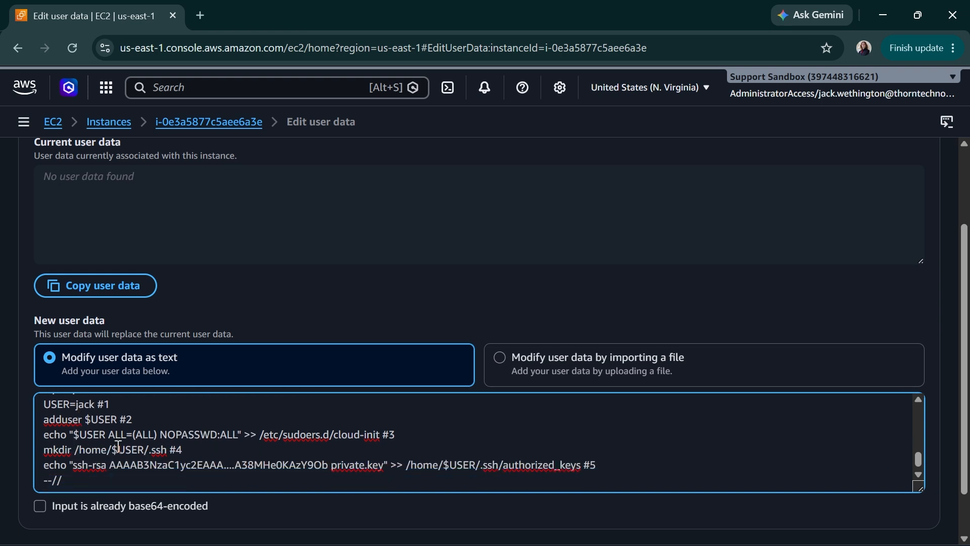
{"action": "left_click_drag", "start_coordinate": [73, 465], "coordinate": [384, 472]}
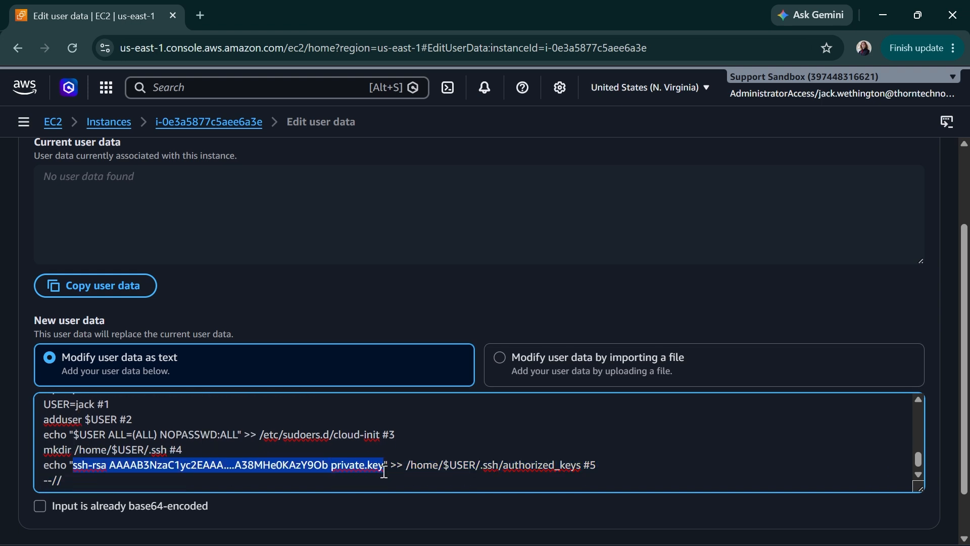
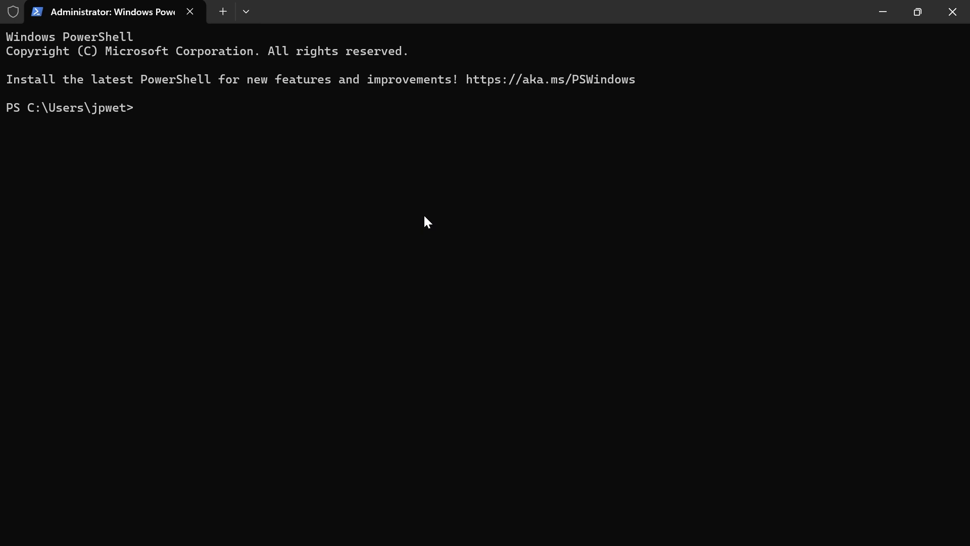
Switch to PowerShell and generate a 4096-bit RSA key pair with ssh-keygen, saved as key in the user's home folder with an empty passphrase
{"action": "key", "text": "ctrl+v"}
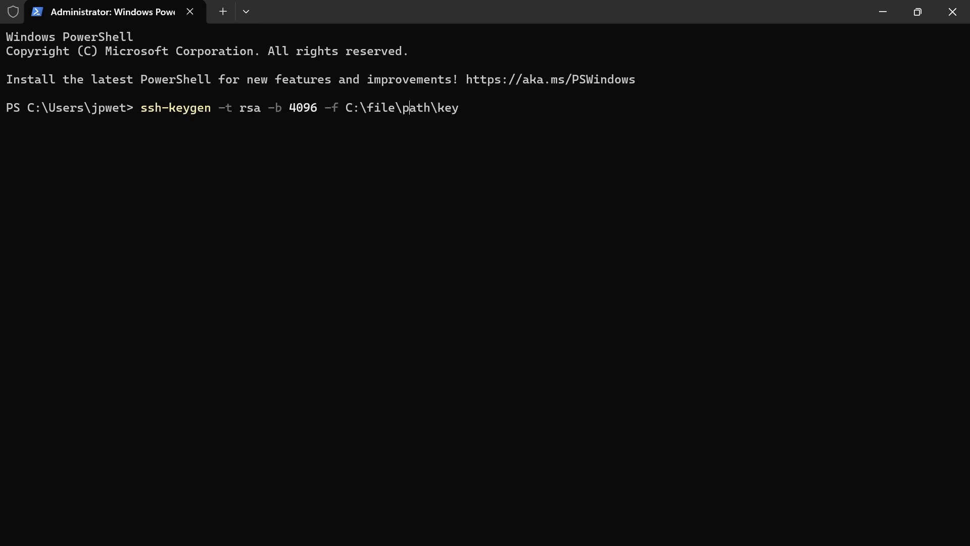
{"action": "key", "text": "BackSpace"}
{"action": "key", "text": "BackSpace"}
{"action": "key", "text": "BackSpace"}
{"action": "key", "text": "BackSpace"}
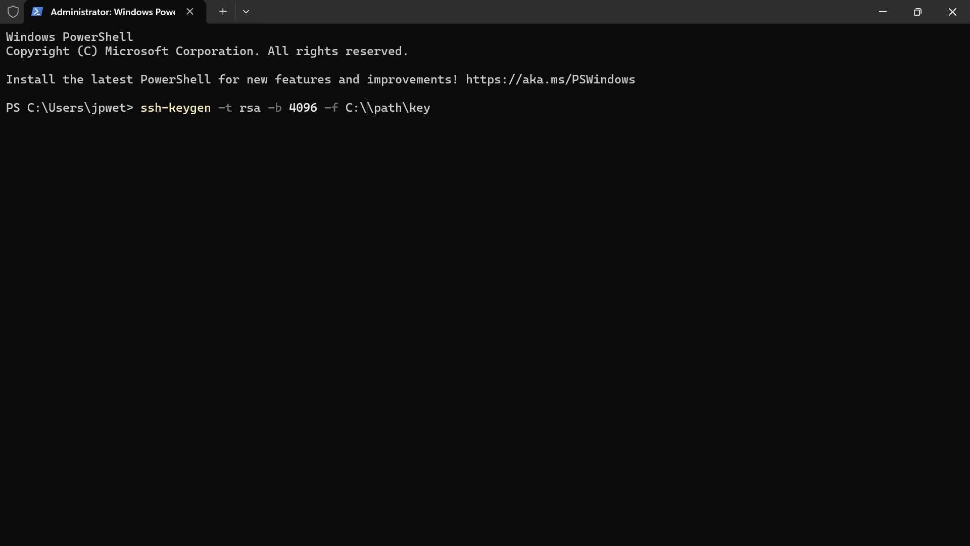
{"action": "type", "text": "Users"}
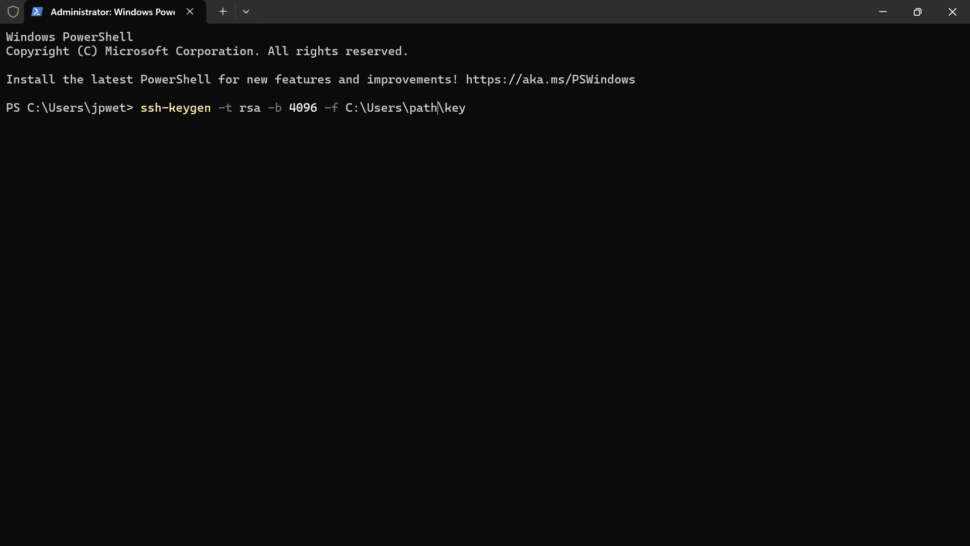
{"action": "key", "text": "BackSpace"}
{"action": "key", "text": "BackSpace"}
{"action": "key", "text": "BackSpace"}
{"action": "key", "text": "BackSpace"}
{"action": "type", "text": "jpwet"}
{"action": "key", "text": "Return"}
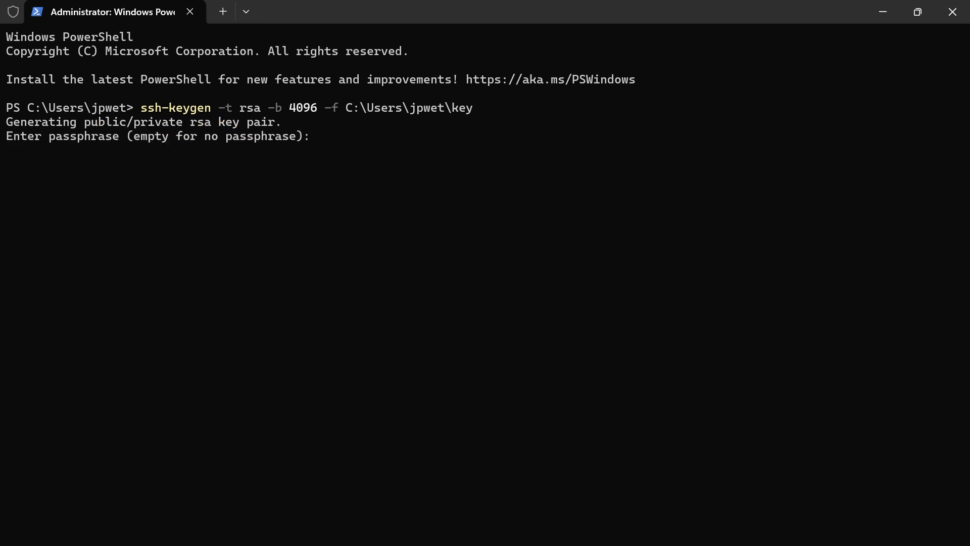
{"action": "key", "text": "Return"}
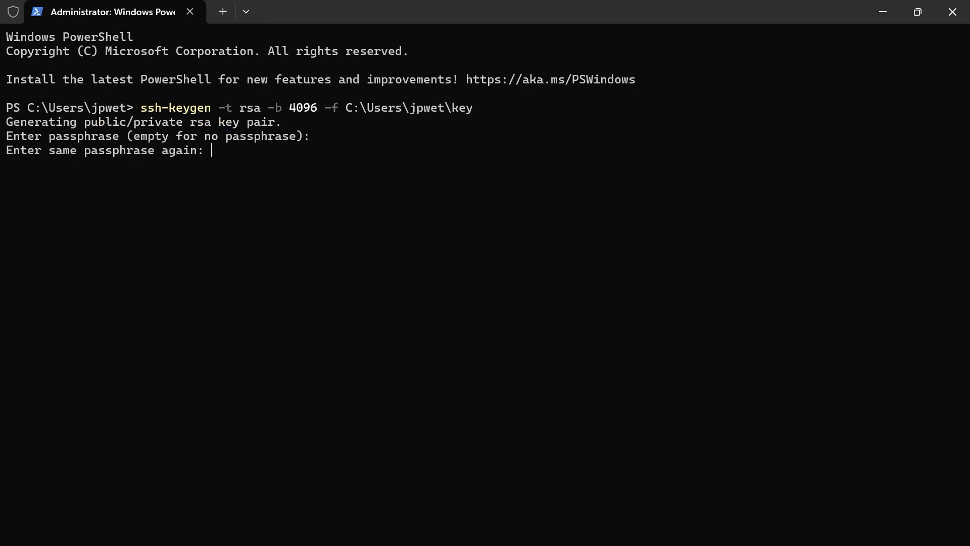
{"action": "key", "text": "Return"}
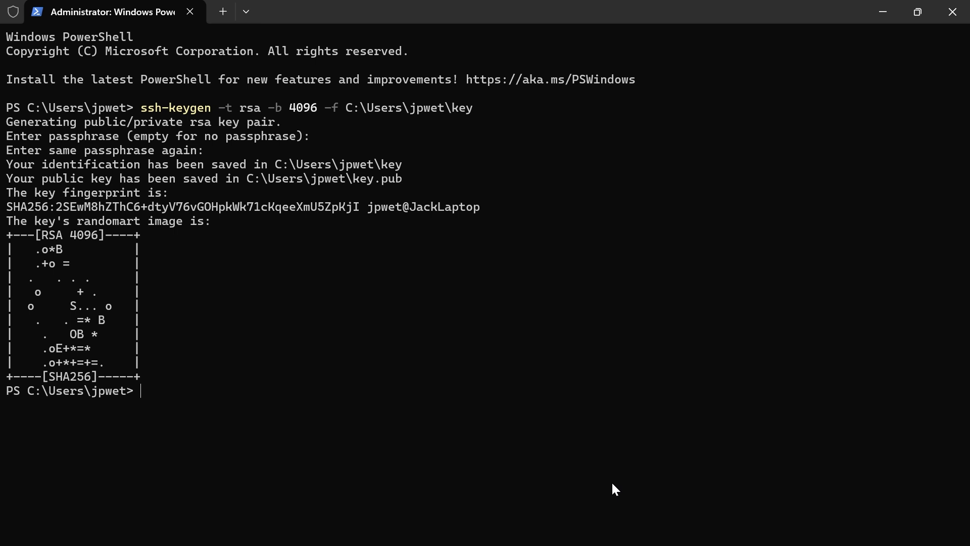
Print the contents of key.pub from the user's home folder under C:\Users using Get-Content
{"action": "type", "text": "Get-Content C:\\file\\path\\key.pub"}
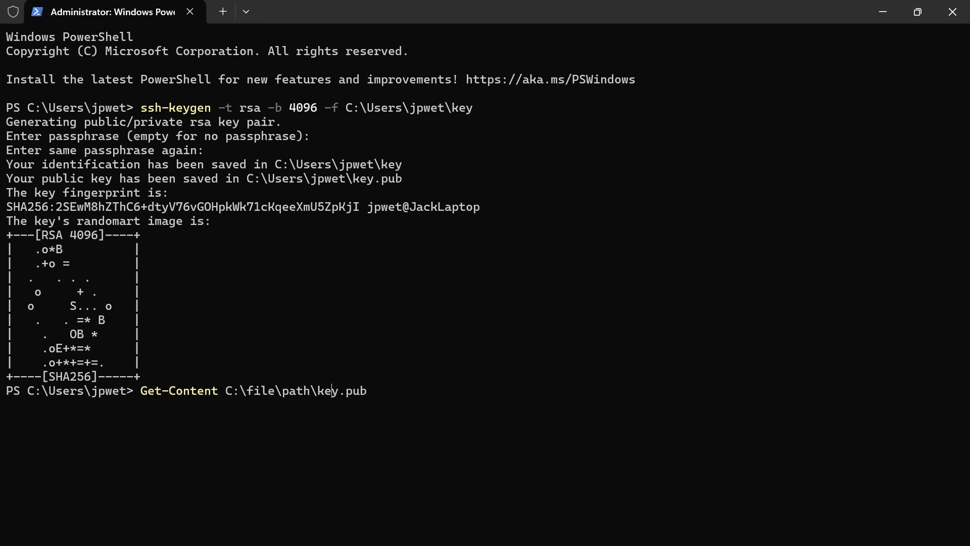
{"action": "key", "text": "BackSpace"}
{"action": "key", "text": "BackSpace"}
{"action": "key", "text": "BackSpace"}
{"action": "key", "text": "BackSpace"}
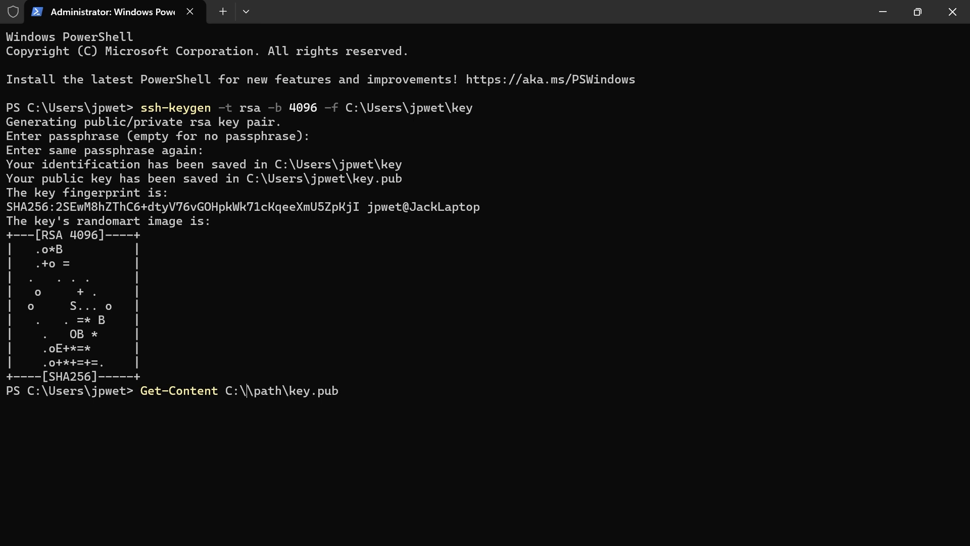
{"action": "type", "text": "Users"}
{"action": "key", "text": "Right"}
{"action": "key", "text": "Right"}
{"action": "key", "text": "Right"}
{"action": "key", "text": "Right"}
{"action": "key", "text": "BackSpace"}
{"action": "key", "text": "BackSpace"}
{"action": "key", "text": "BackSpace"}
{"action": "key", "text": "BackSpace"}
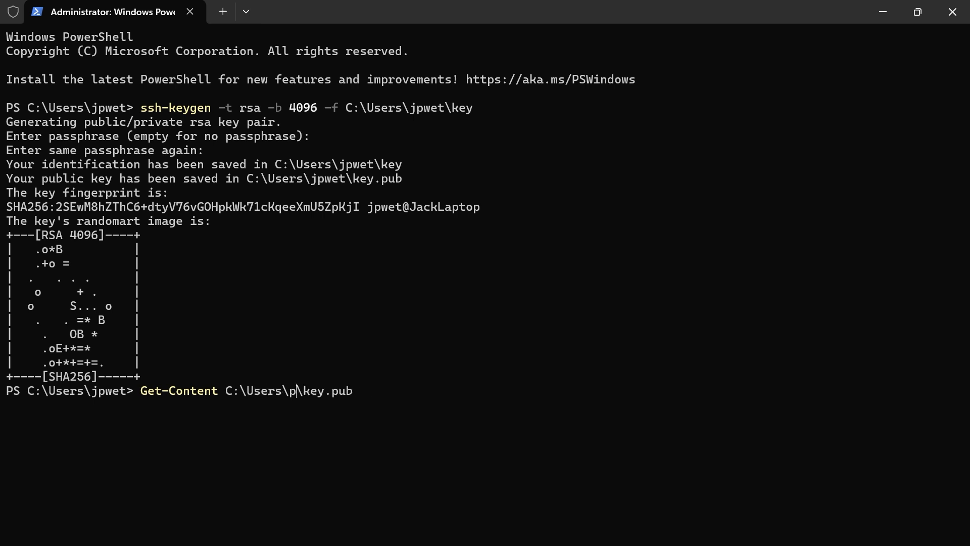
{"action": "type", "text": "jpwet"}
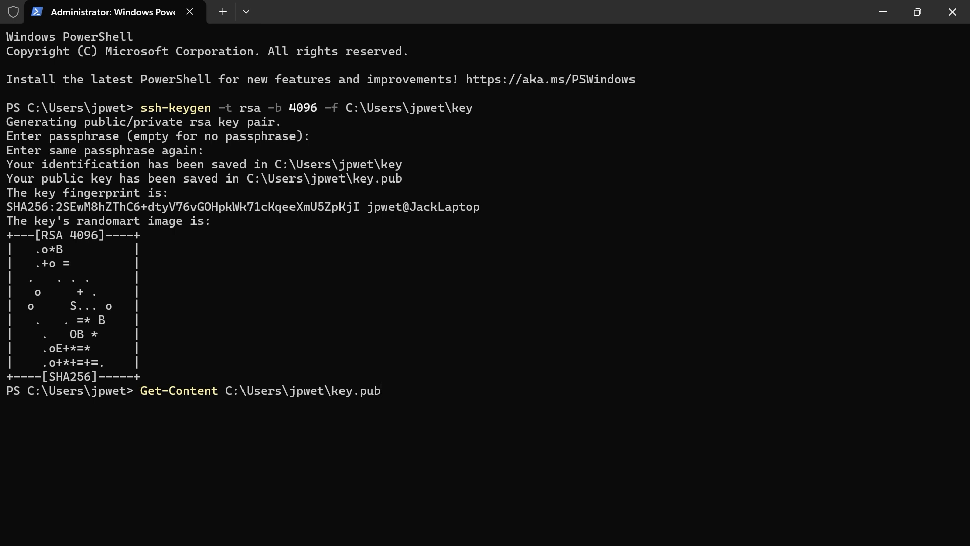
{"action": "key", "text": "Return"}
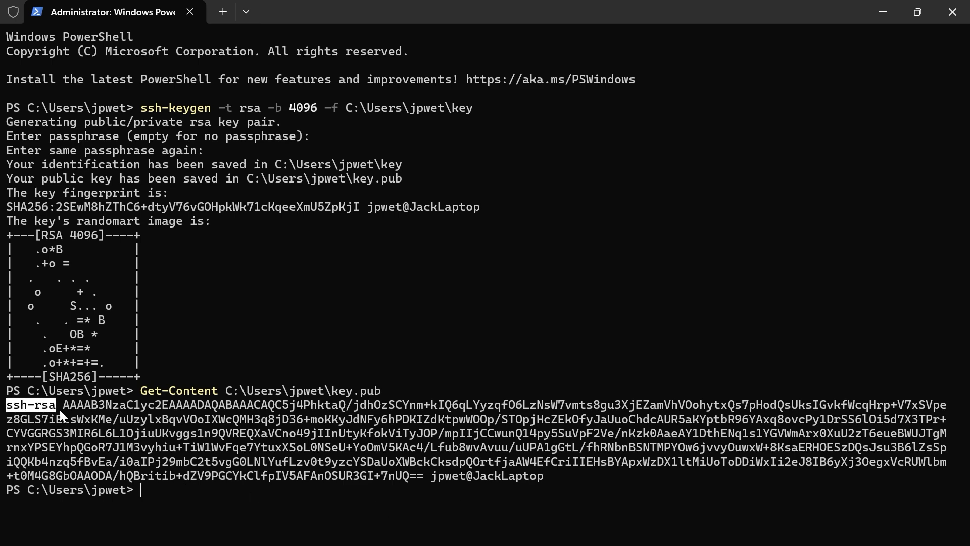
Copy the whole printed public key, switch to the EC2 console, paste it over the selected placeholder key and save the user data
{"action": "left_click_drag", "start_coordinate": [60, 409], "coordinate": [502, 477]}
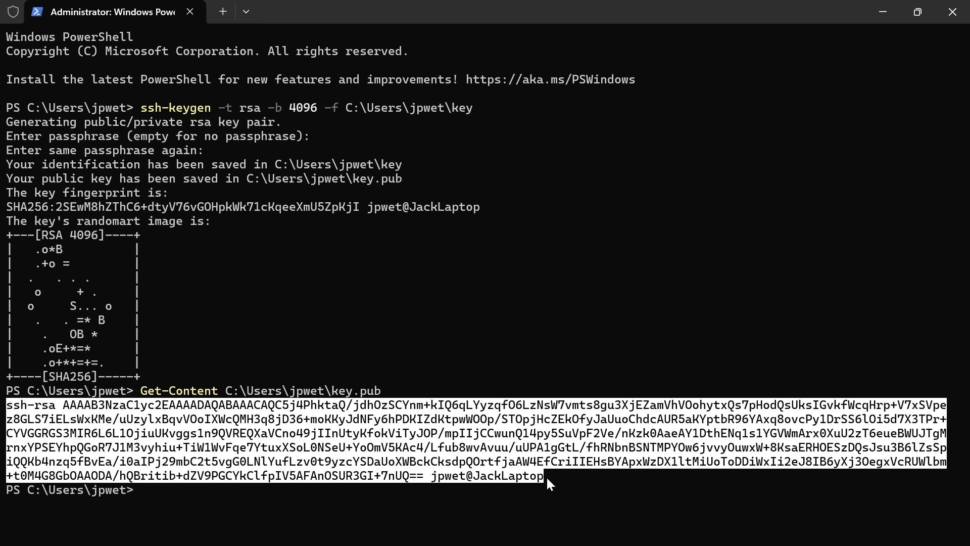
{"action": "key", "text": "ctrl+c"}
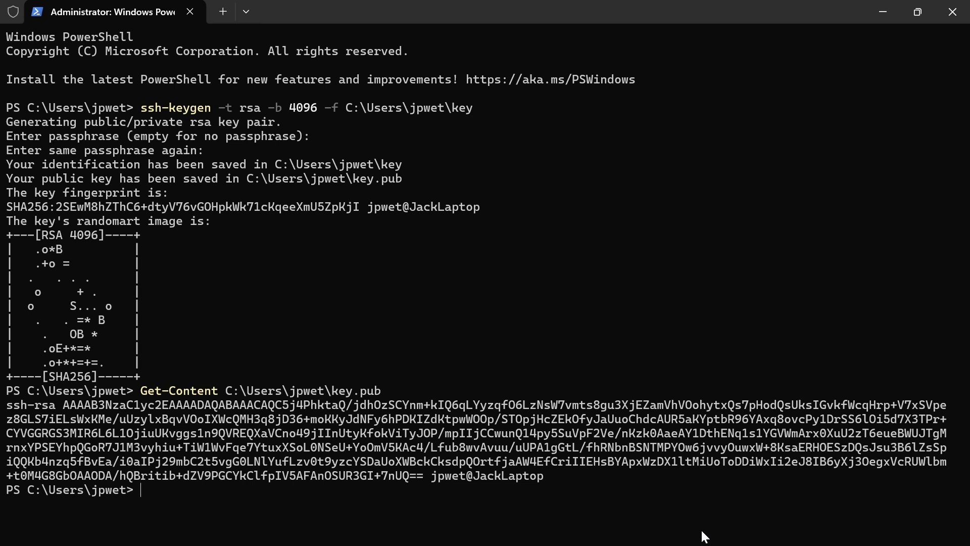
{"action": "key", "text": "alt+Tab"}
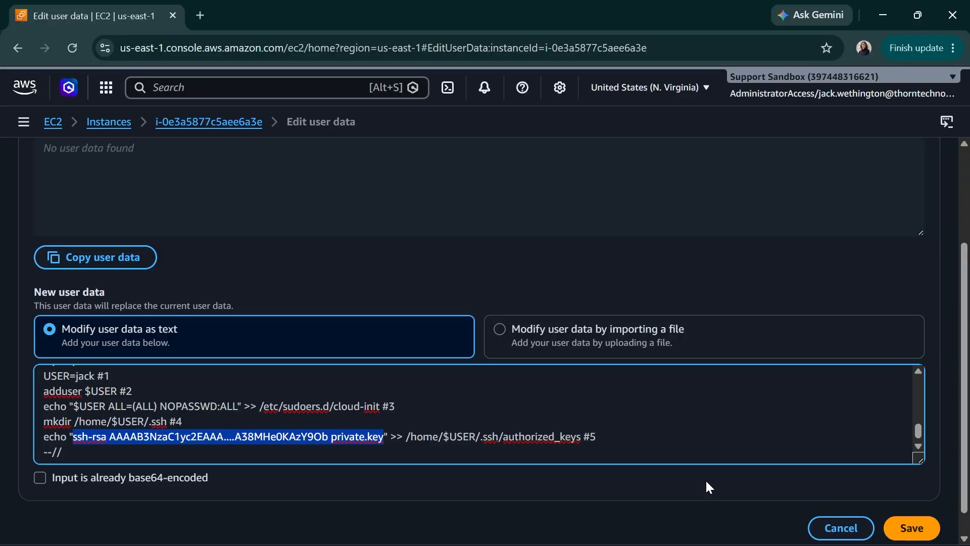
{"action": "key", "text": "ctrl+v"}
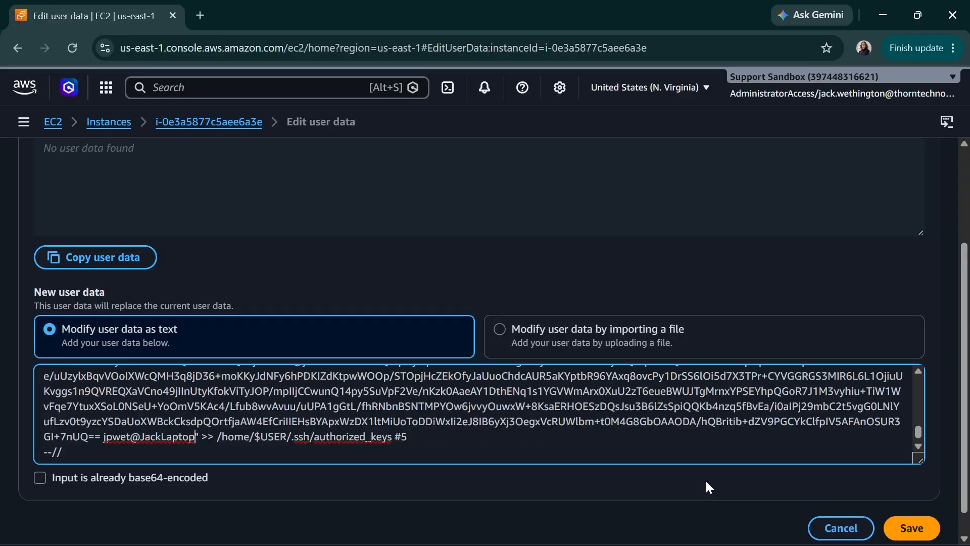
{"action": "left_click", "coordinate": [912, 528]}
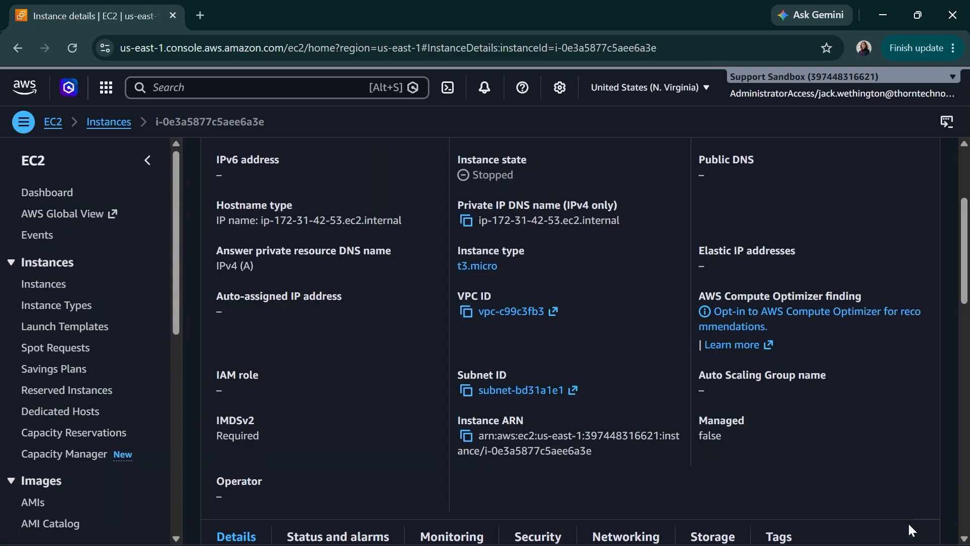
Start the stopped EC2 instance test-instance again
{"action": "scroll", "coordinate": [663, 320], "scroll_direction": "up", "scroll_amount": 3}
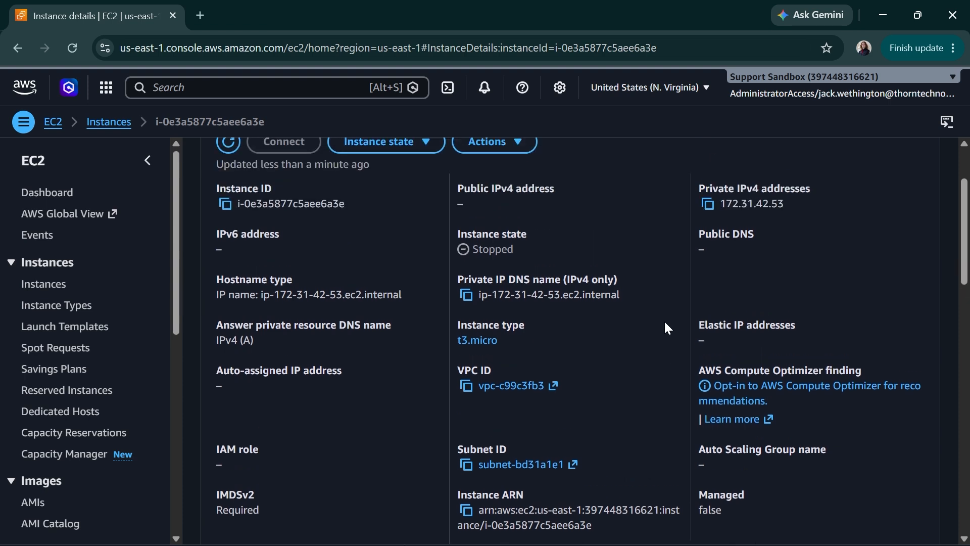
{"action": "left_click", "coordinate": [381, 225]}
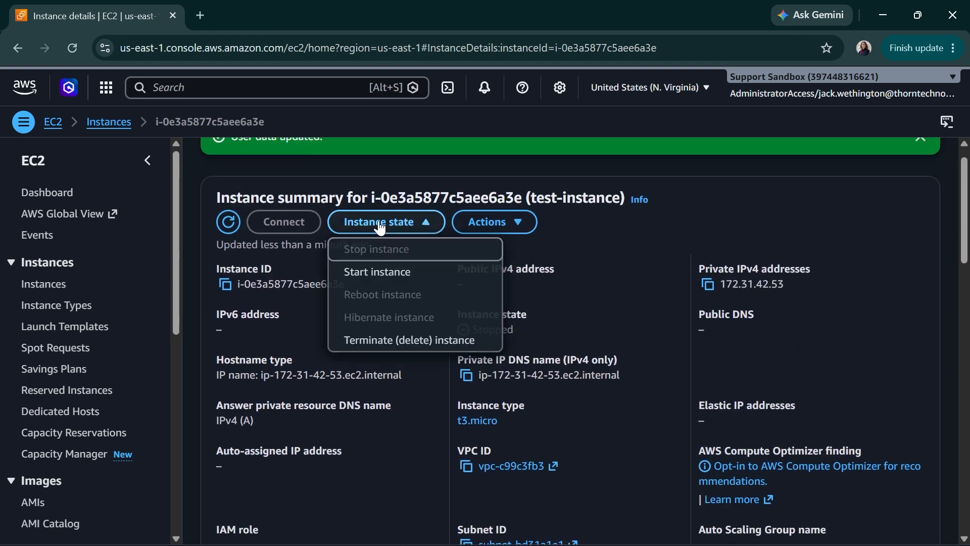
{"action": "left_click", "coordinate": [383, 273]}
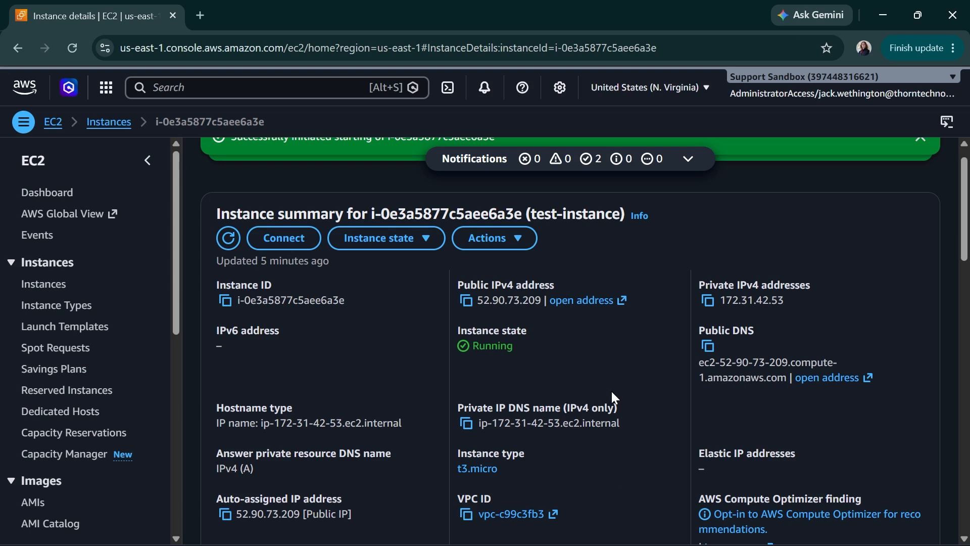
Copy the instance's public IPv4 address and connect from PowerShell with ssh to 52.90.73.209 as the new user with the generated private key, accepting the host
{"action": "left_click", "coordinate": [466, 300]}
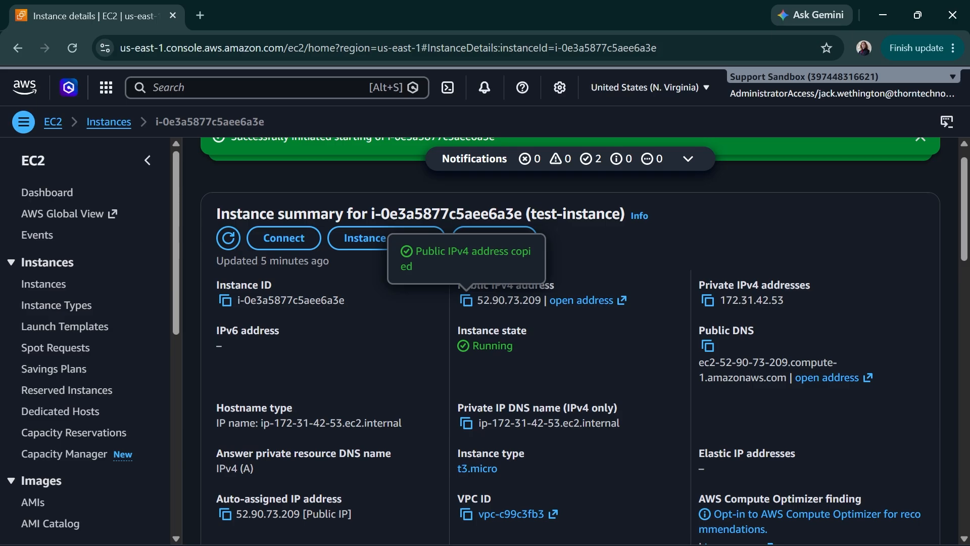
{"action": "left_click", "coordinate": [692, 545]}
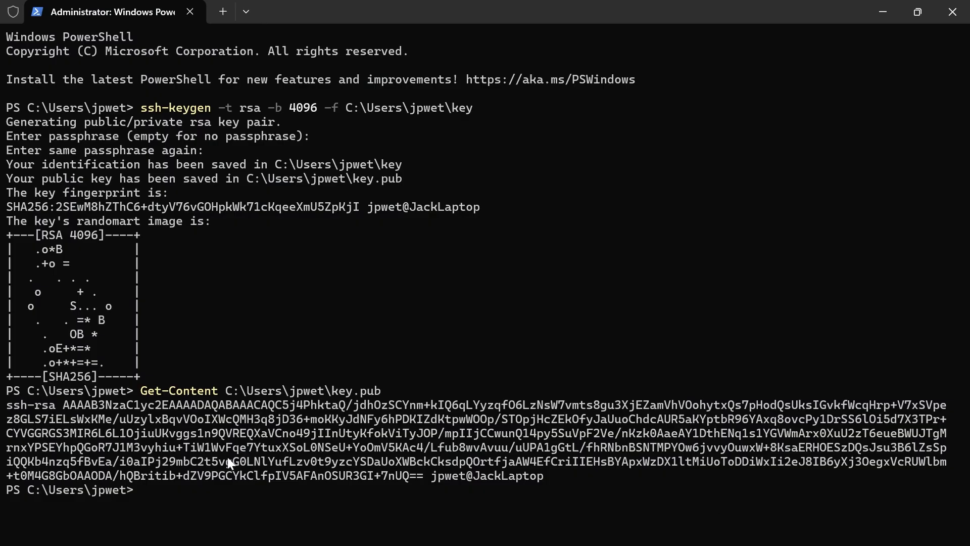
{"action": "type", "text": "ssh -i C:\\Users\\jpwet"}
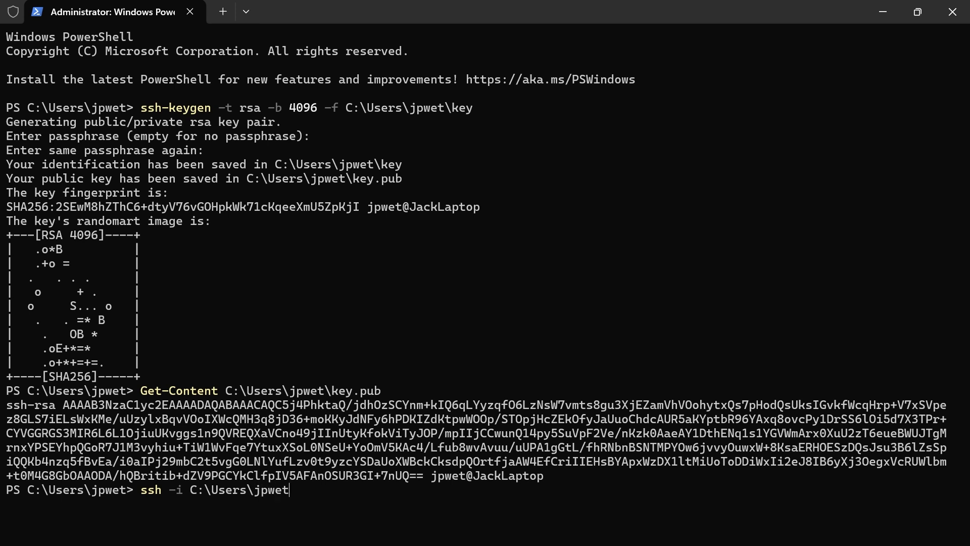
{"action": "type", "text": "\\key jack@52.90.73.209"}
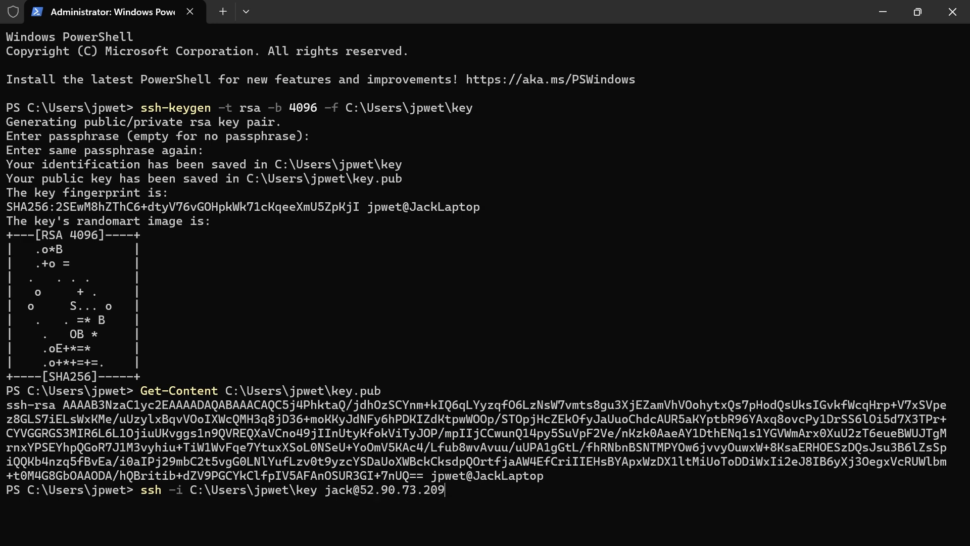
{"action": "key", "text": "Return"}
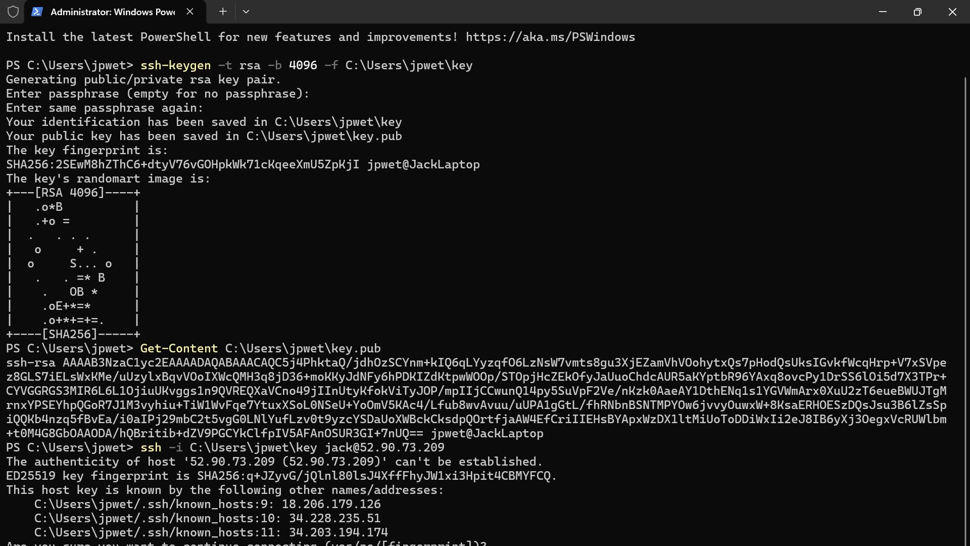
{"action": "key", "text": "Return"}
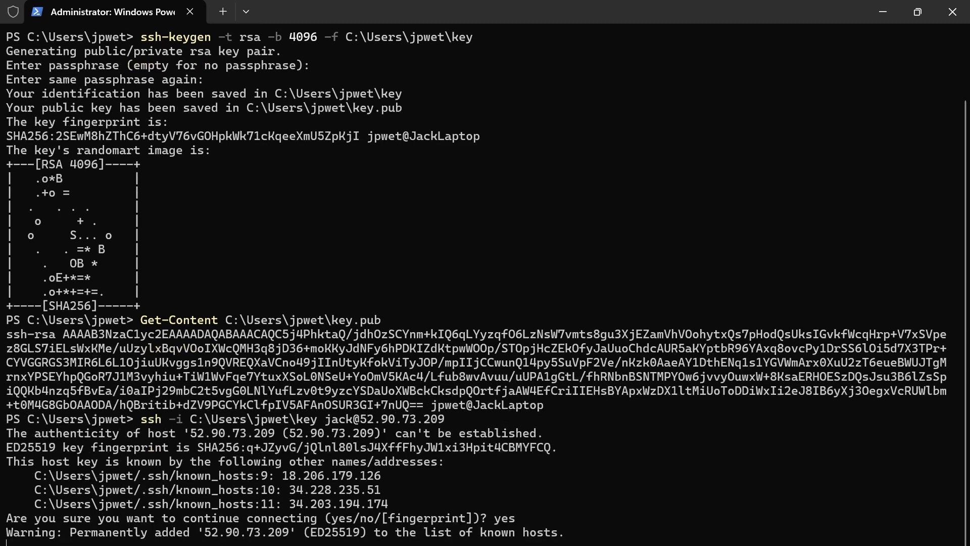